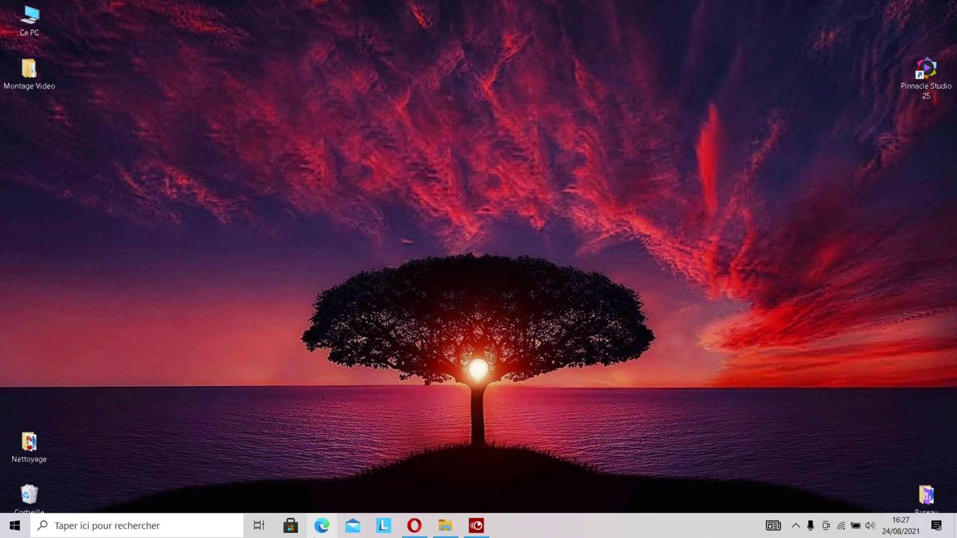
- Open the Windows Gestionnaire de périphériques and expand the Cartes graphiques category
click(172, 526)
text(gestio)
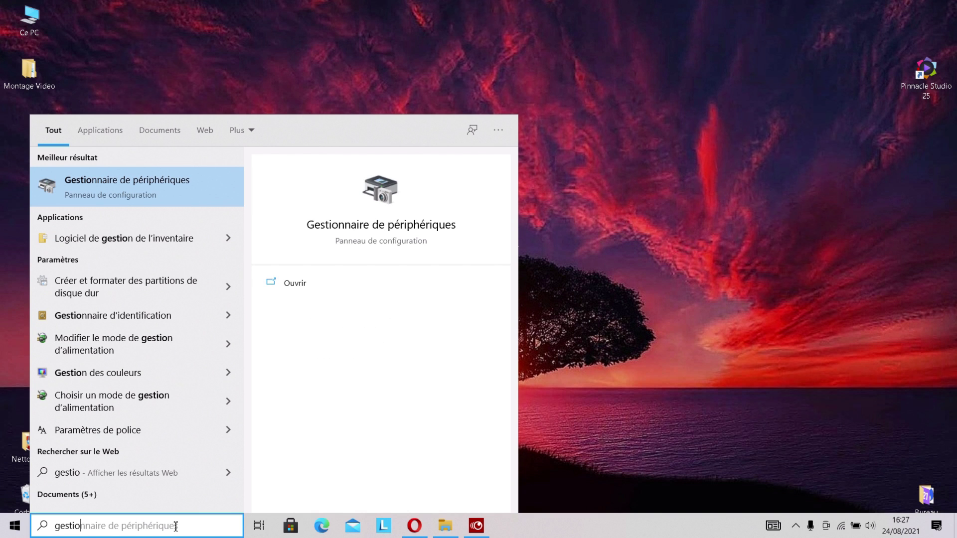
click(122, 184)
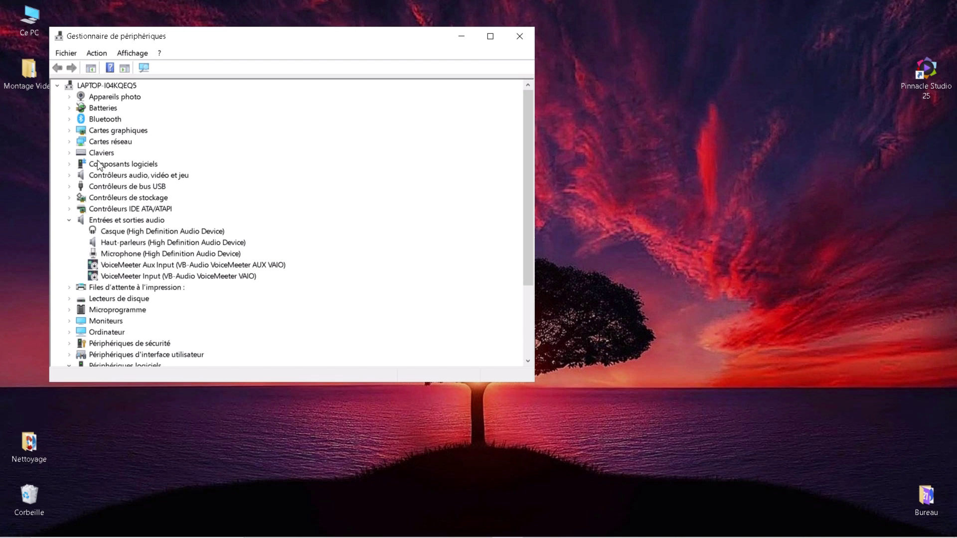
double_click(82, 132)
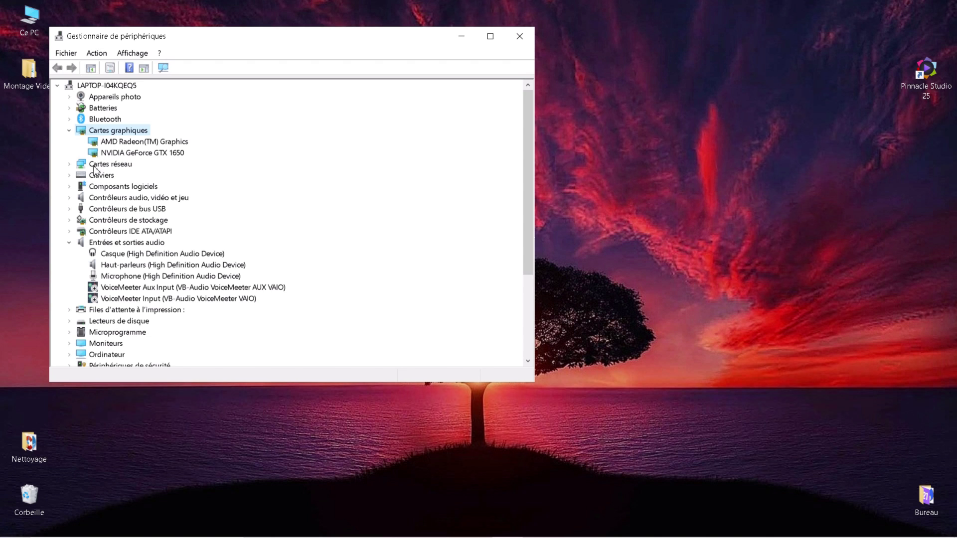
- Disable the AMD Radeon(TM) Graphics adapter under Cartes graphiques and accept the deactivation
right_click(115, 142)
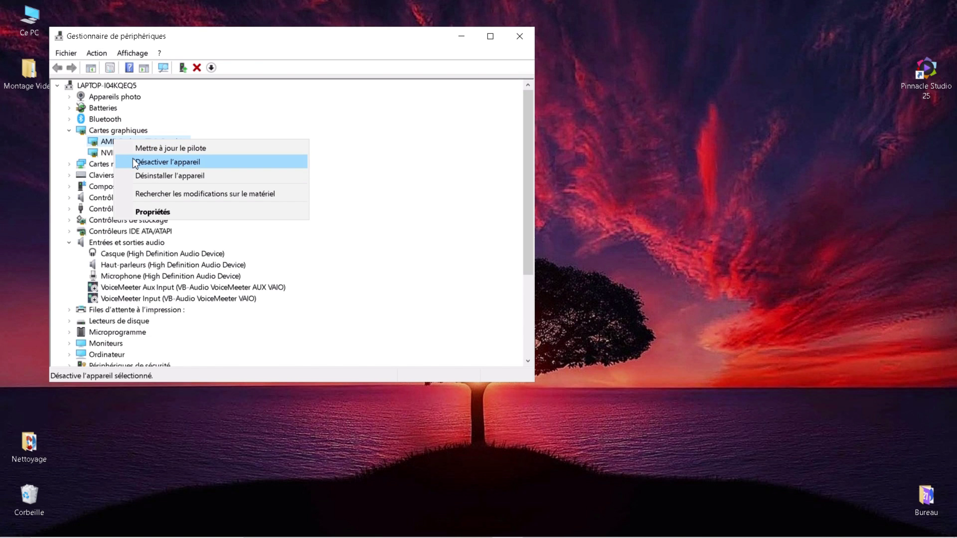
click(135, 162)
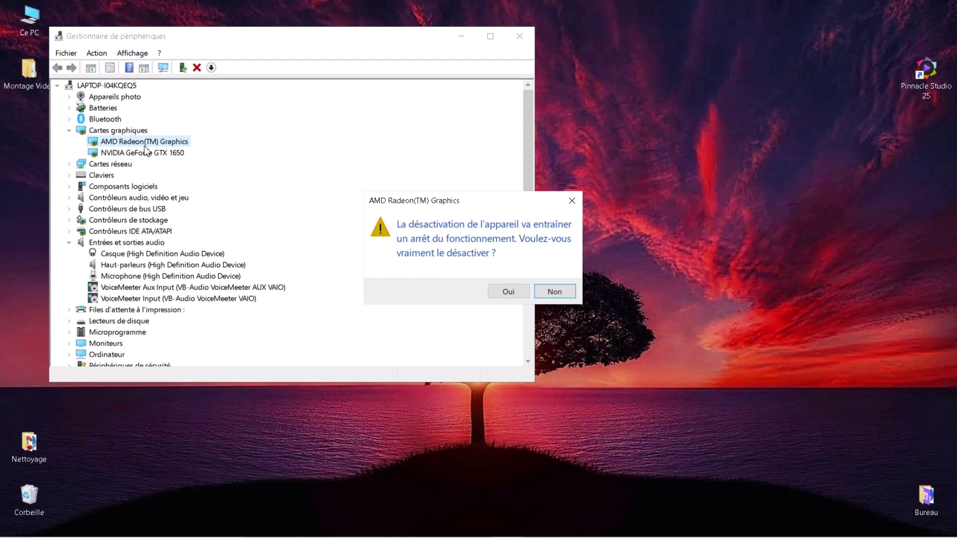
click(501, 294)
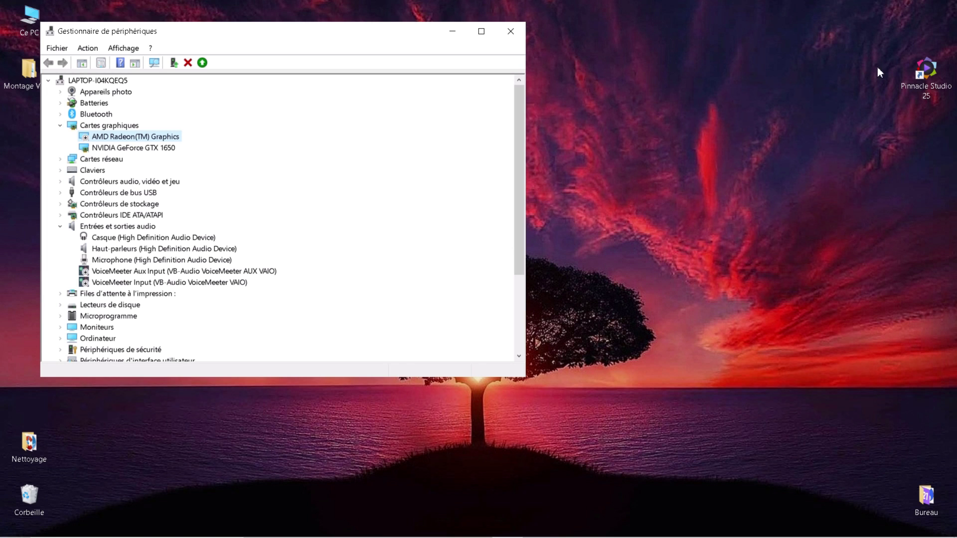
- Switch to Pinnacle Studio 25, running it as administrator, and open its Exporter et Aperçu settings at the hardware acceleration section
right_click(919, 75)
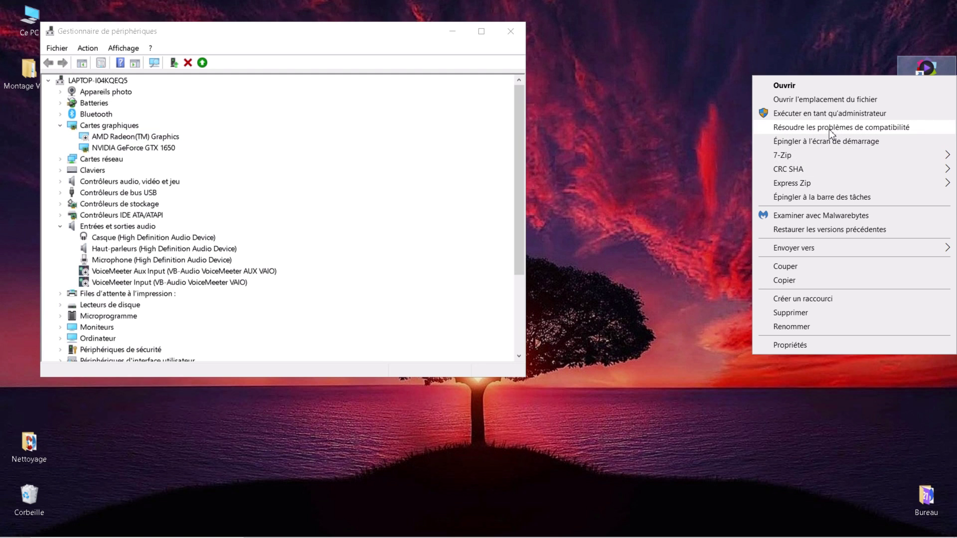
click(822, 114)
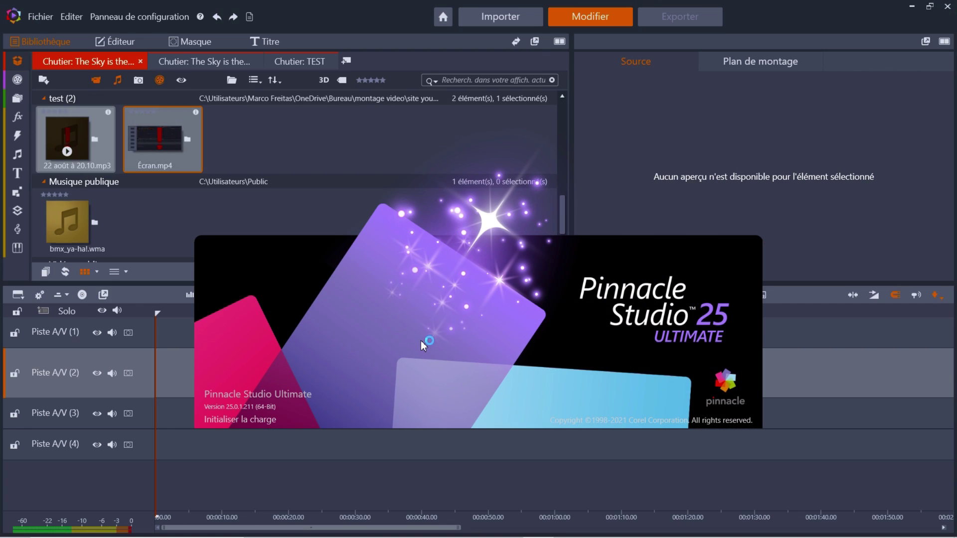
click(153, 17)
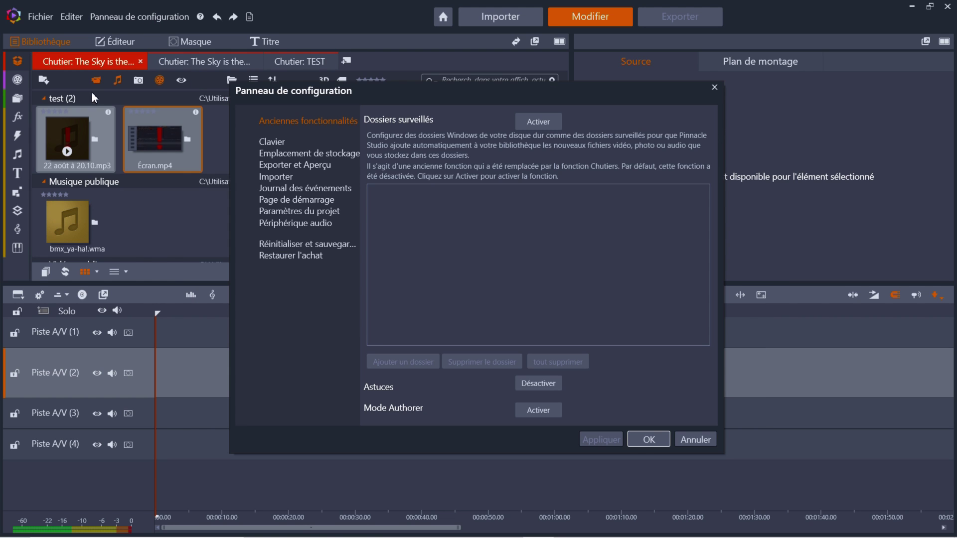
click(275, 210)
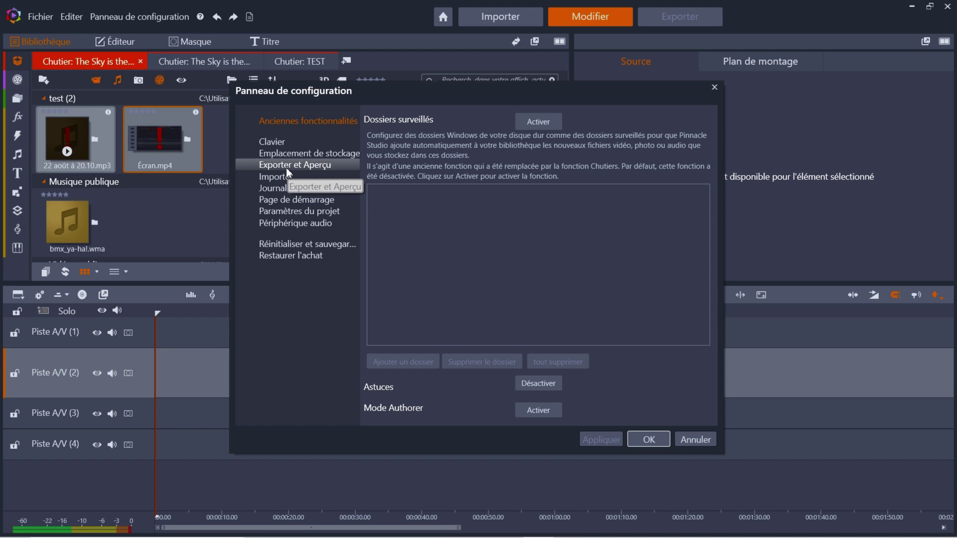
click(286, 166)
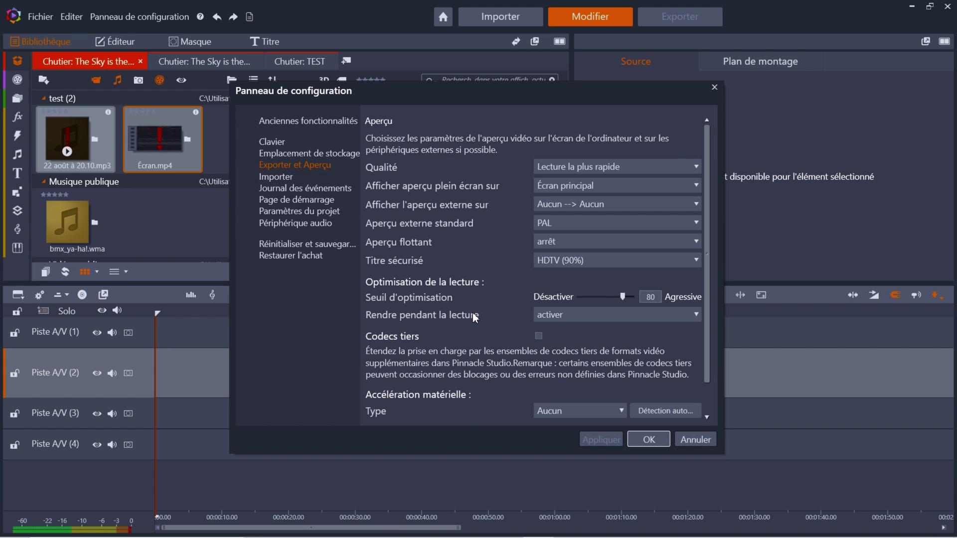
scroll(473, 312, down, 1)
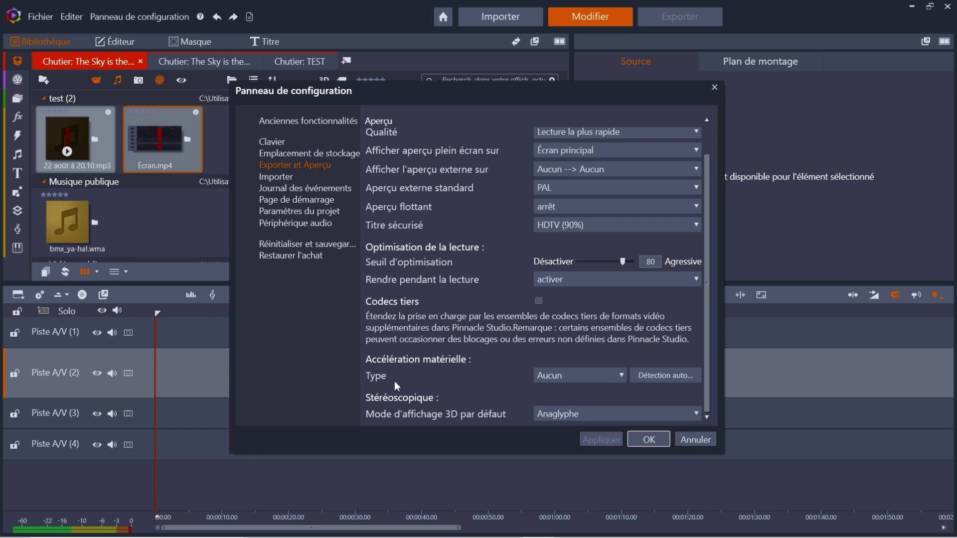
- Set the hardware acceleration type to Cuda, apply the change and close the settings
click(548, 376)
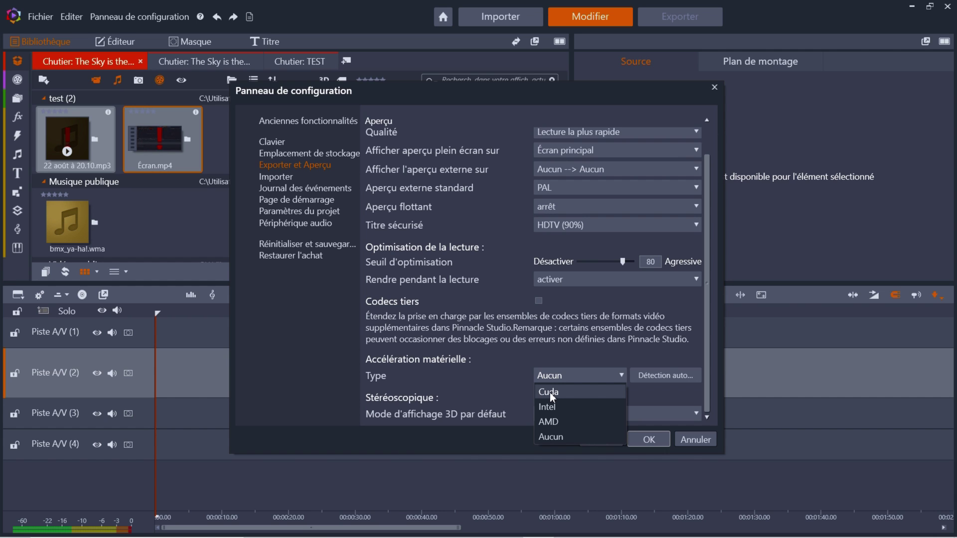
click(550, 393)
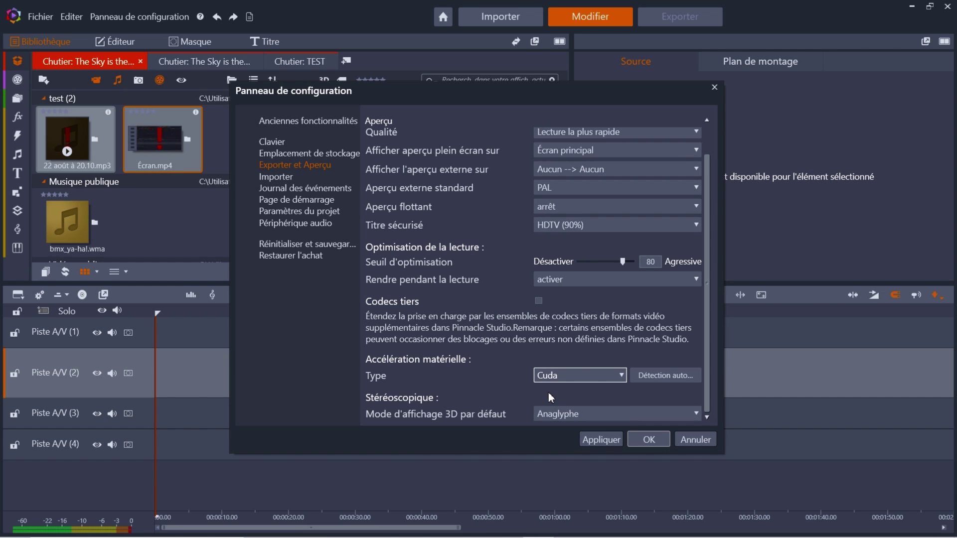
click(599, 439)
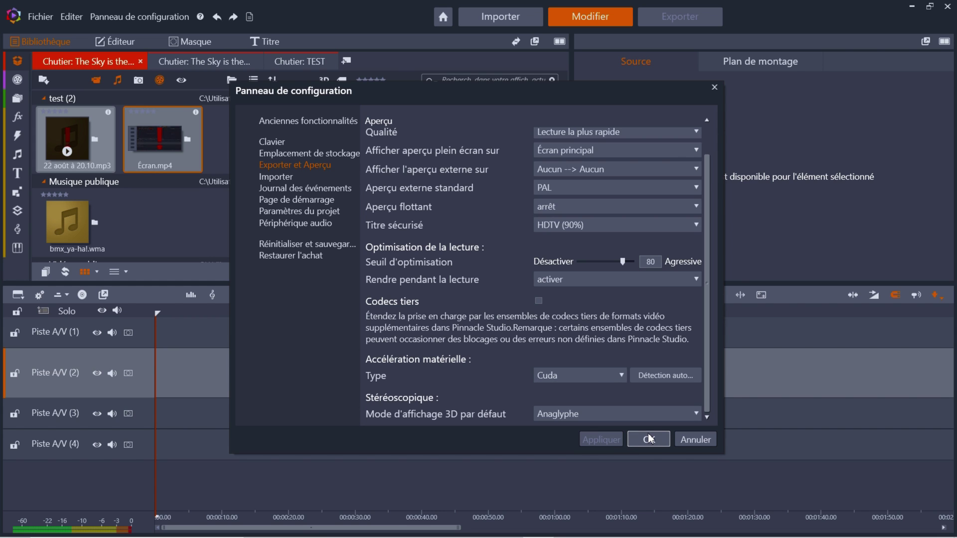
click(644, 437)
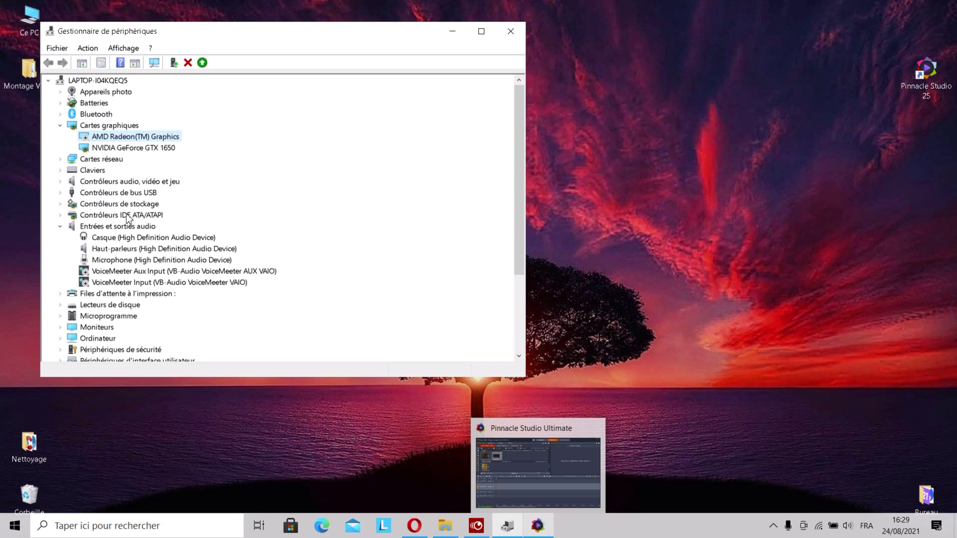
- Switch back to the Gestionnaire de périphériques and re-enable the AMD Radeon(TM) Graphics adapter
right_click(109, 140)
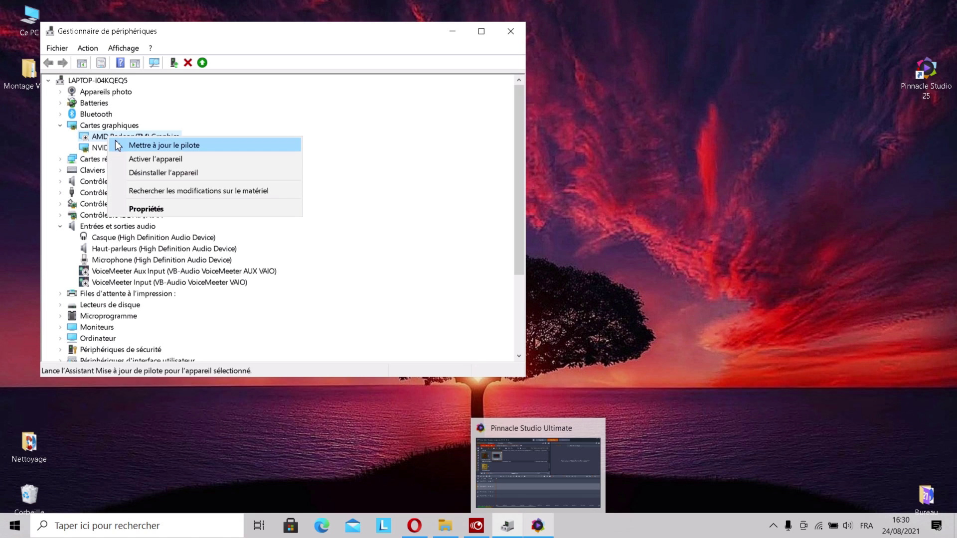
click(124, 157)
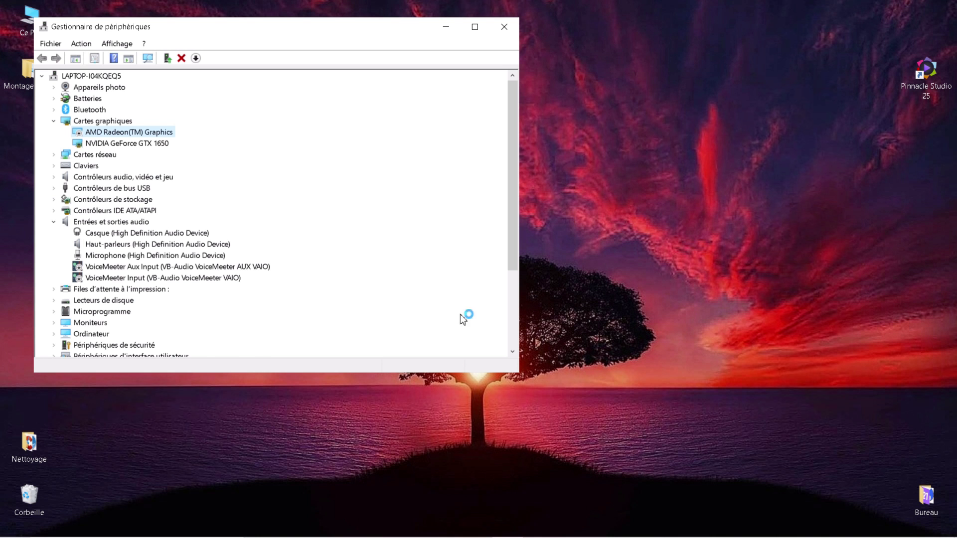
right_click(136, 138)
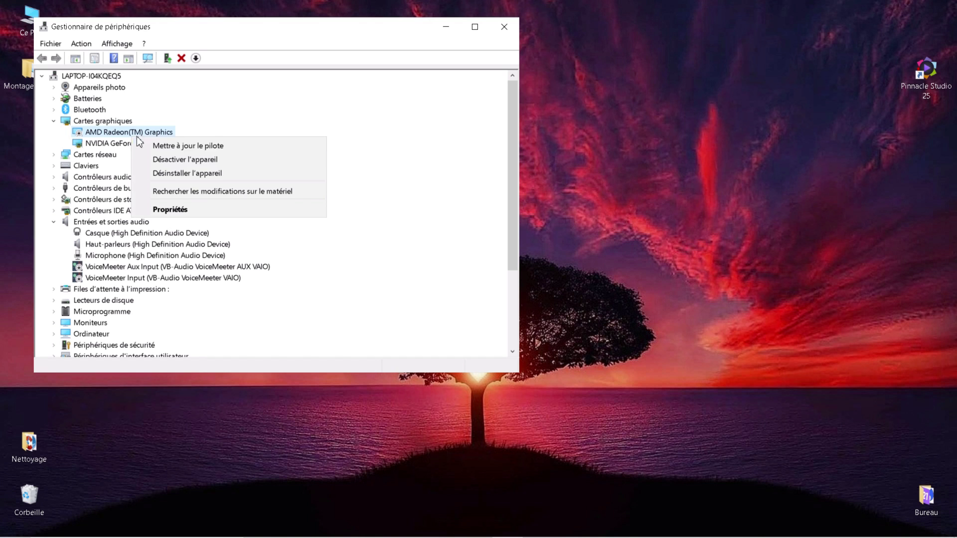
click(103, 145)
right_click(101, 149)
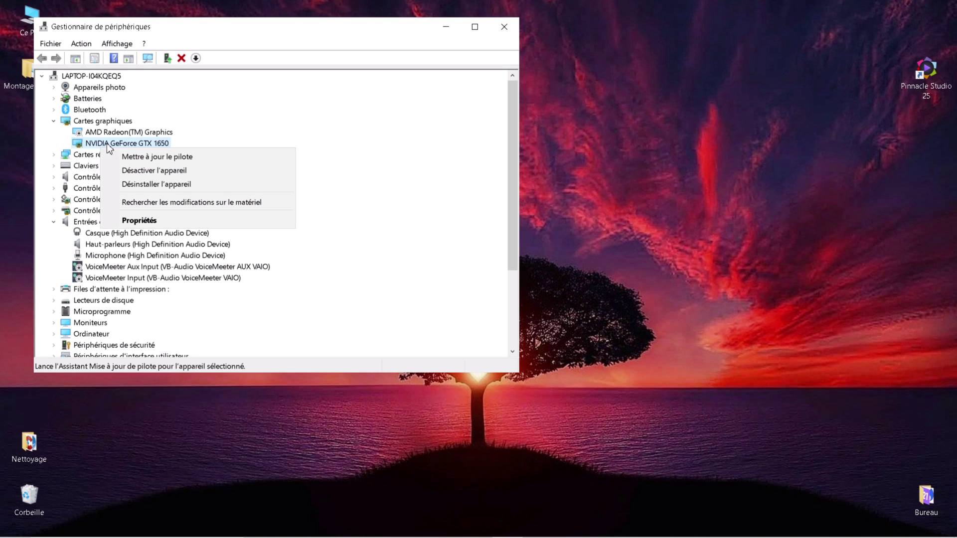
click(249, 120)
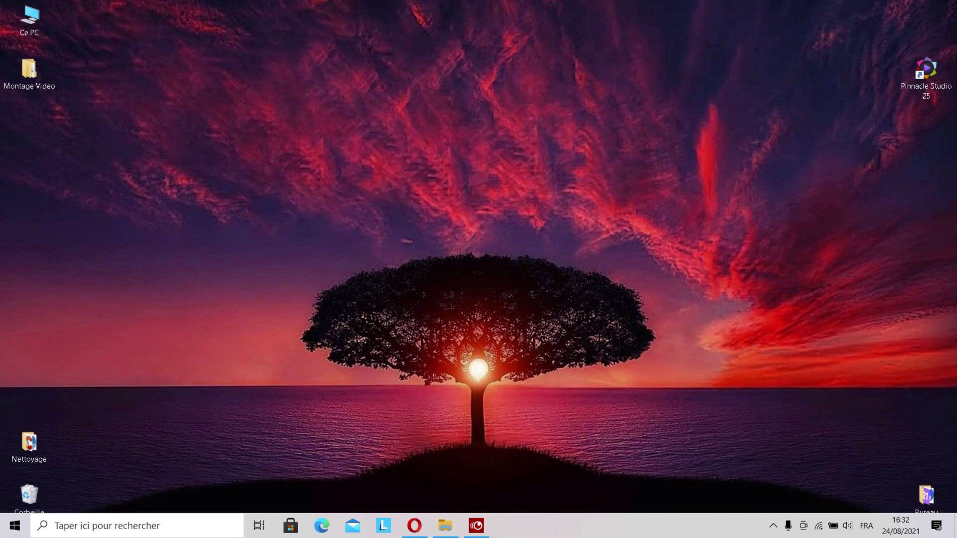
- Run Pinnacle Studio 25 as administrator from its desktop shortcut
right_click(918, 87)
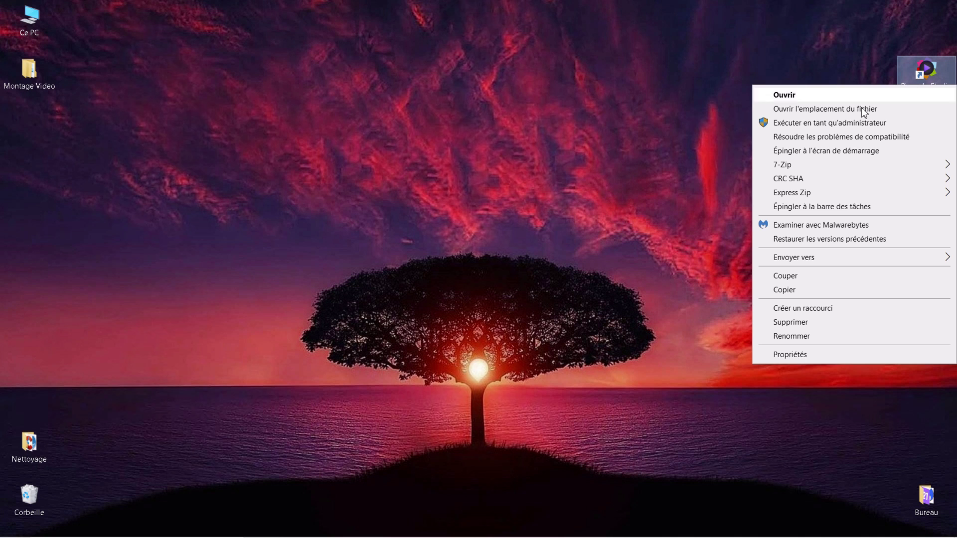
click(799, 126)
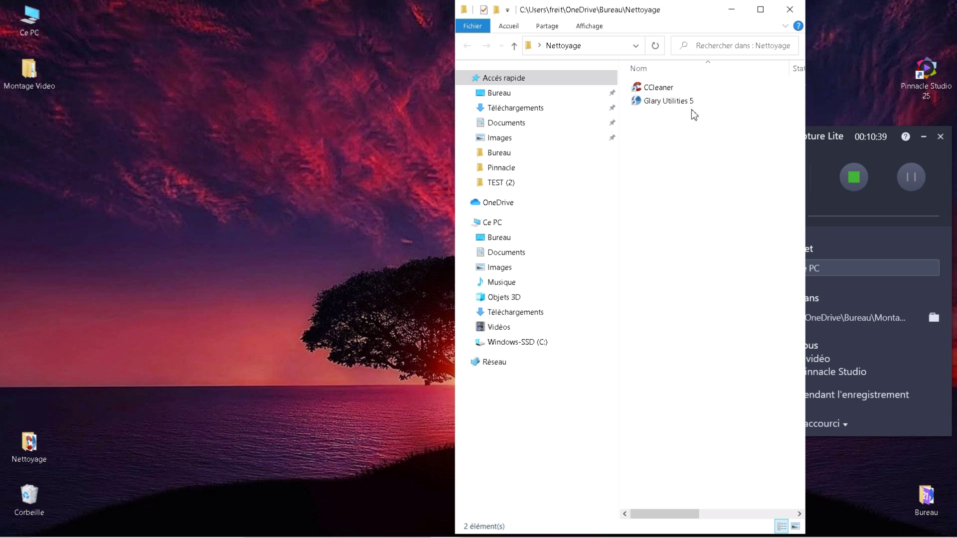
- Run CCleaner as administrator from the Nettoyage folder, dismiss its welcome message and refuse the Google Chrome installation offer
right_click(668, 92)
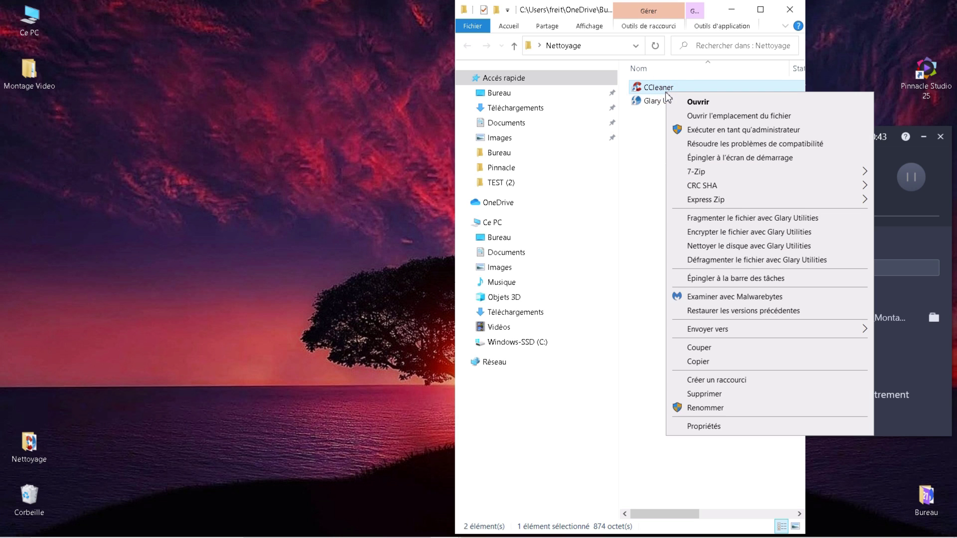
click(690, 130)
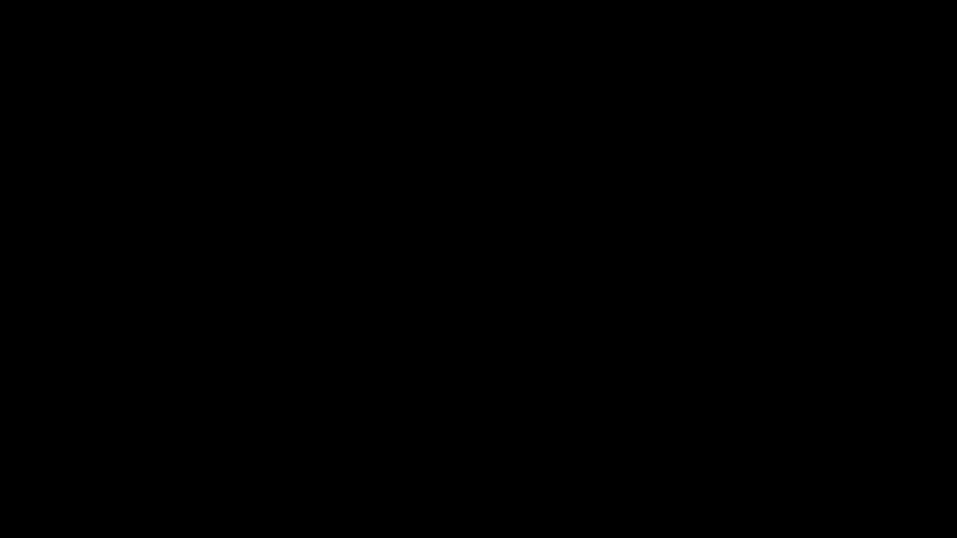
click(414, 209)
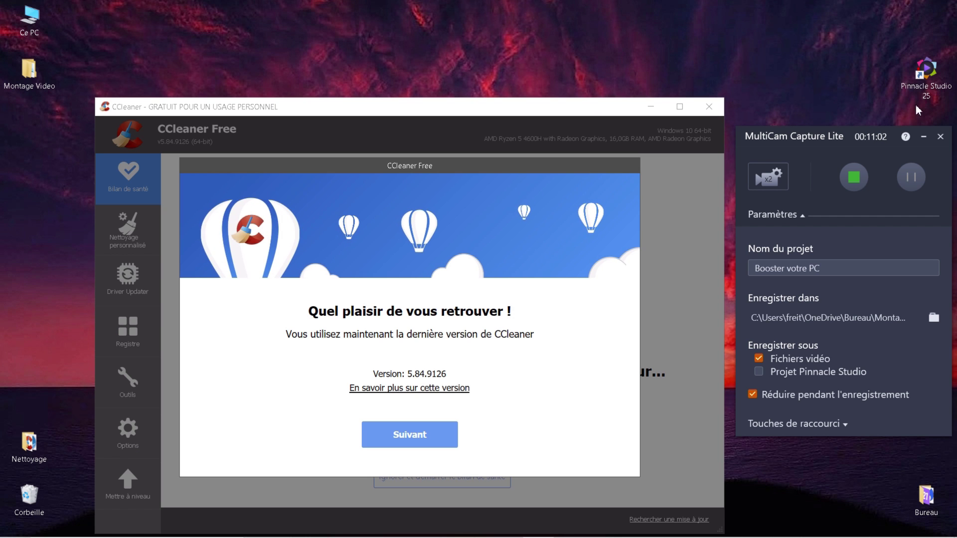
click(923, 136)
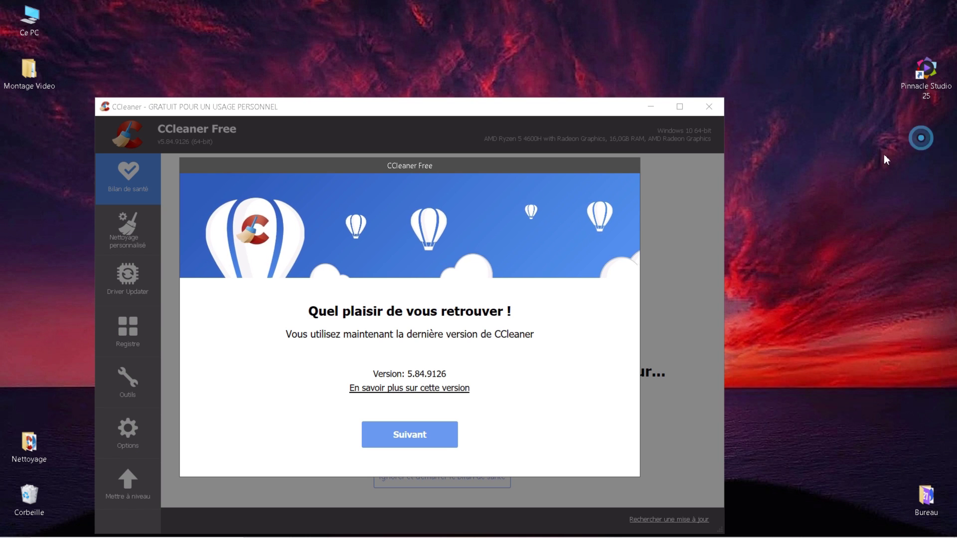
click(435, 442)
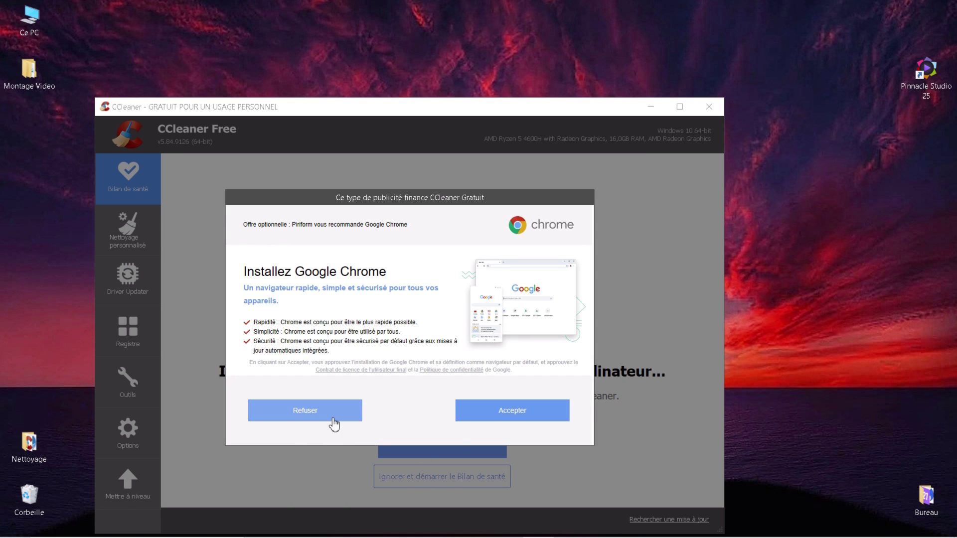
click(334, 424)
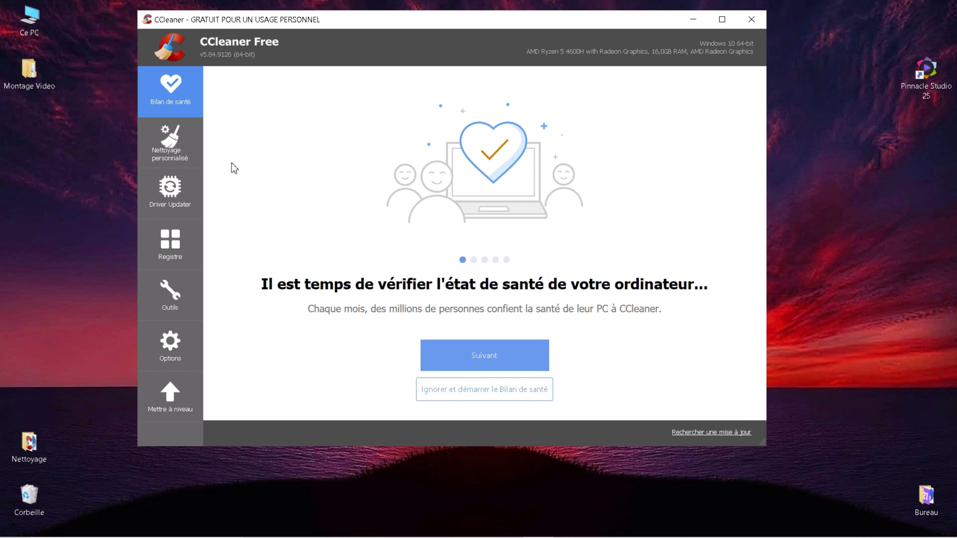
- Run CCleaner's Bilan de santé, force-closing Opera for the analysis, and optimize the computer with the proposed cleanup
click(456, 352)
click(458, 355)
click(459, 355)
click(461, 355)
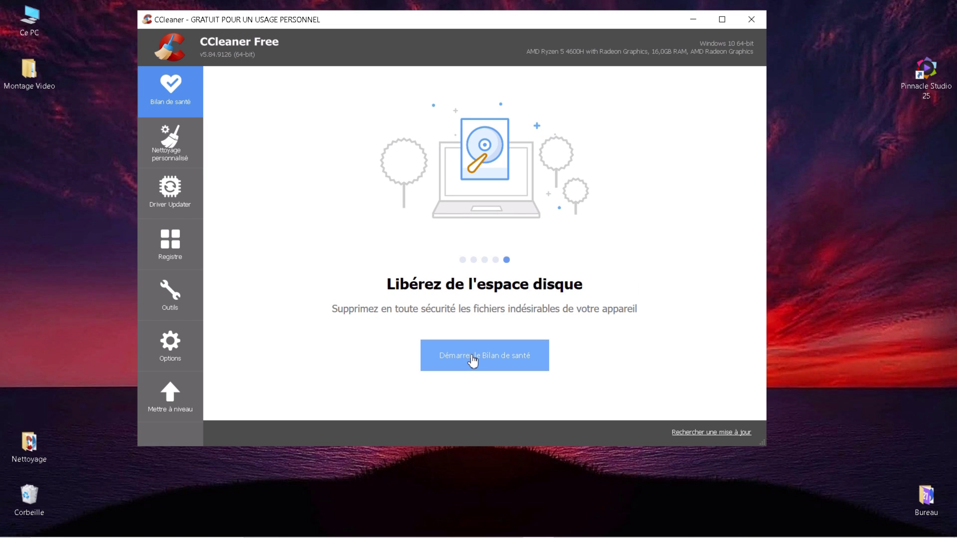
click(472, 357)
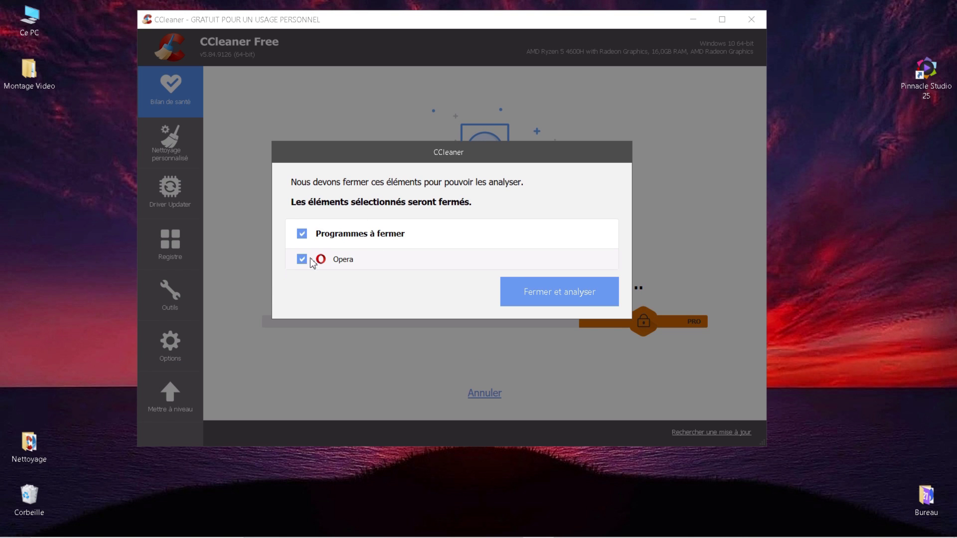
click(551, 296)
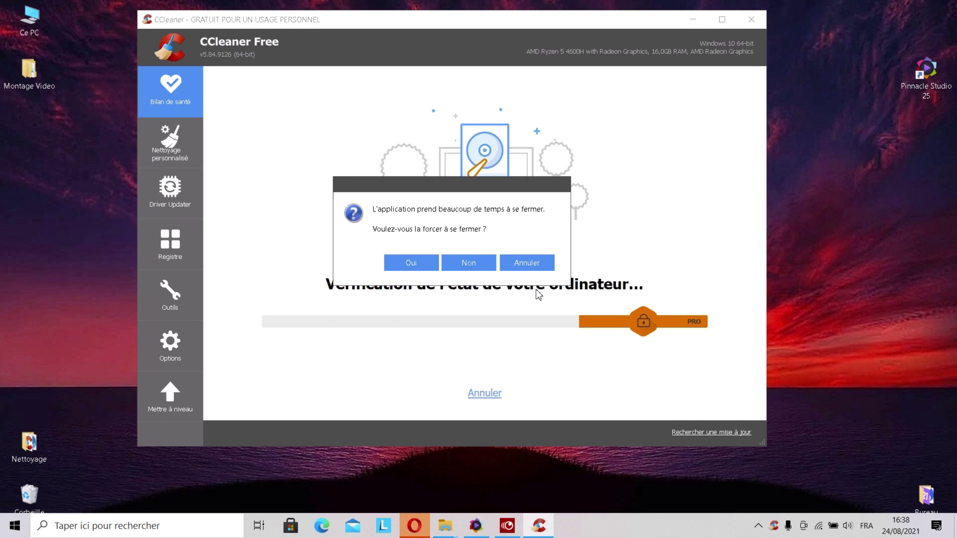
click(410, 269)
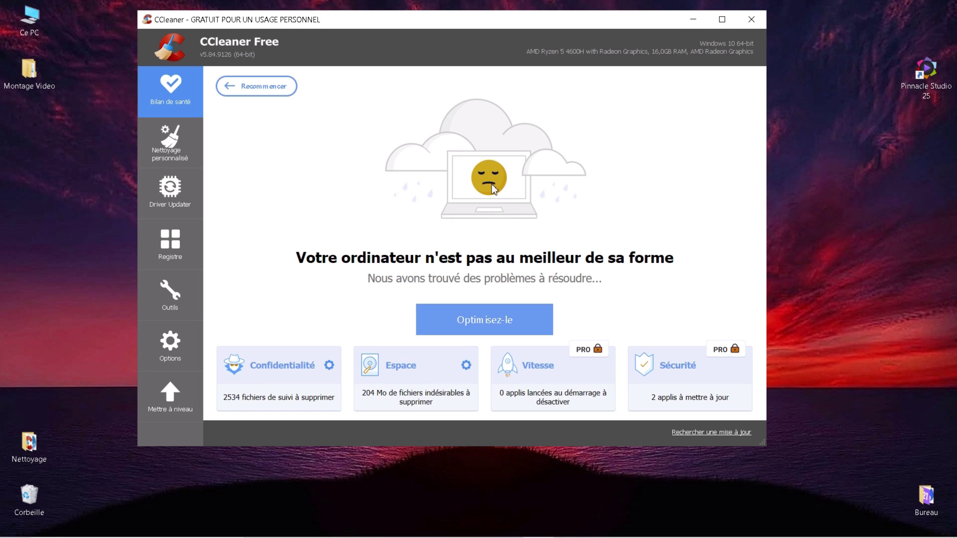
click(479, 325)
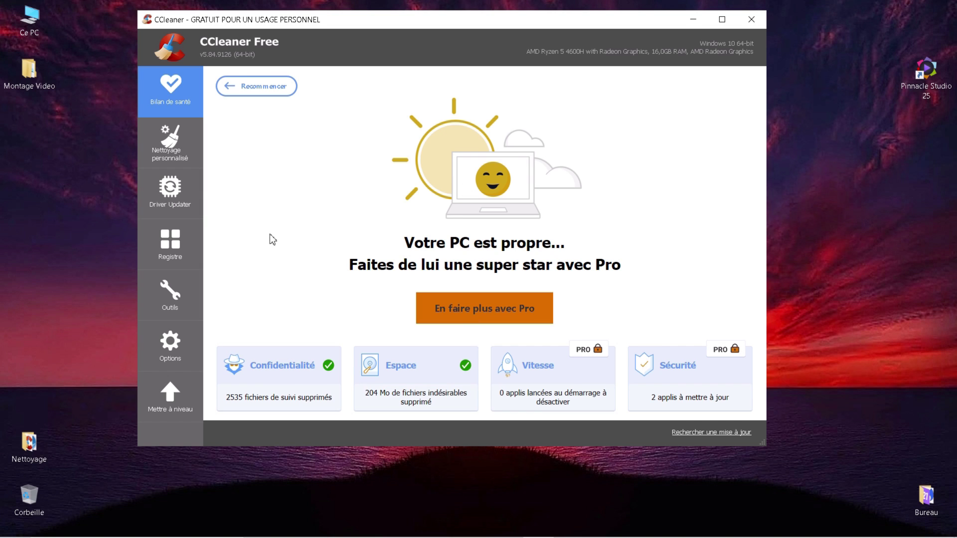
- Run CCleaner's Nettoyage personnalisé with the preselected Windows items and confirm the cleaning
click(172, 157)
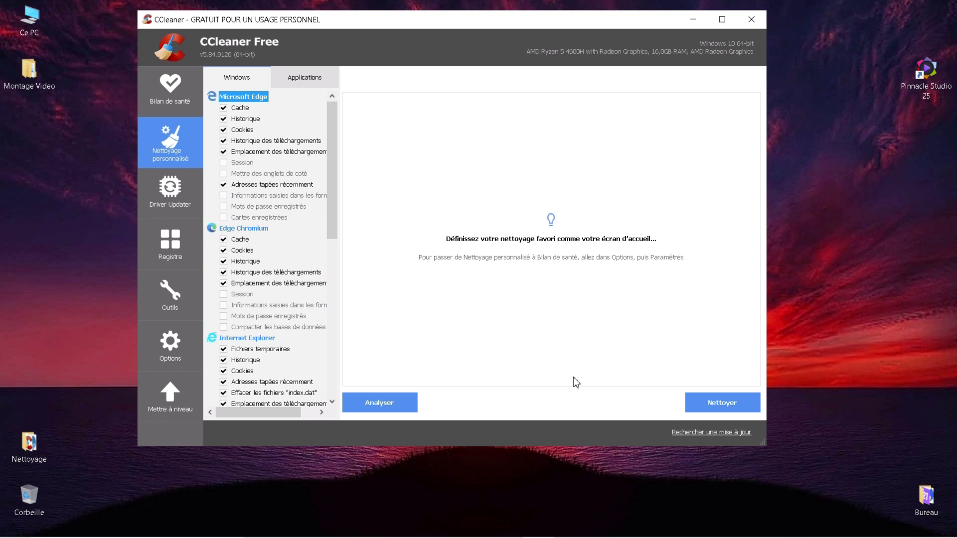
click(729, 402)
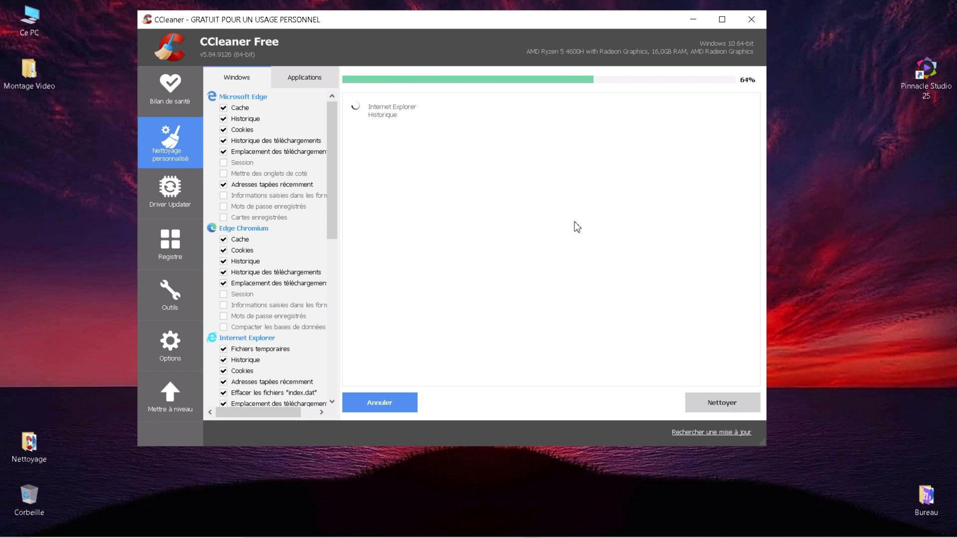
click(712, 406)
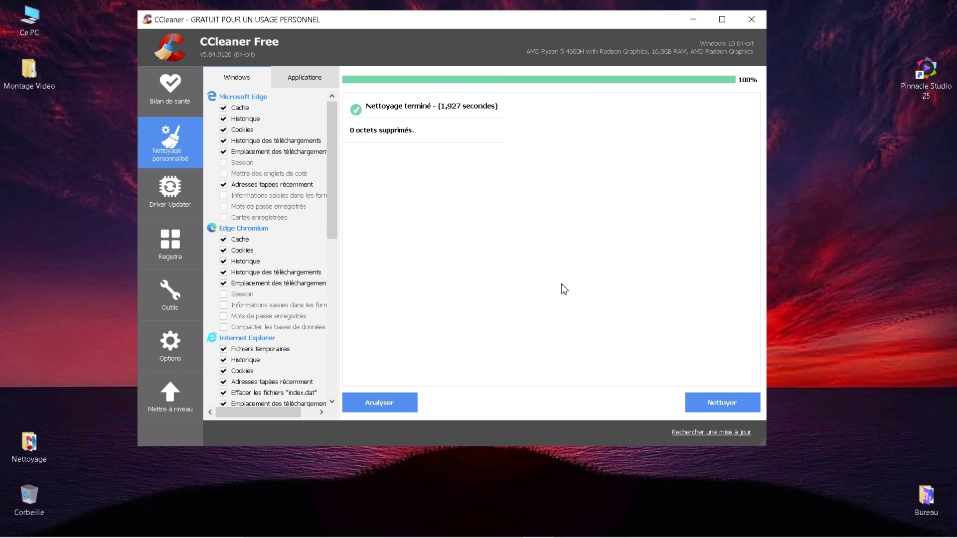
- Scan the registry for errors with all categories enabled and correct every selected error without backing up the registry
click(182, 209)
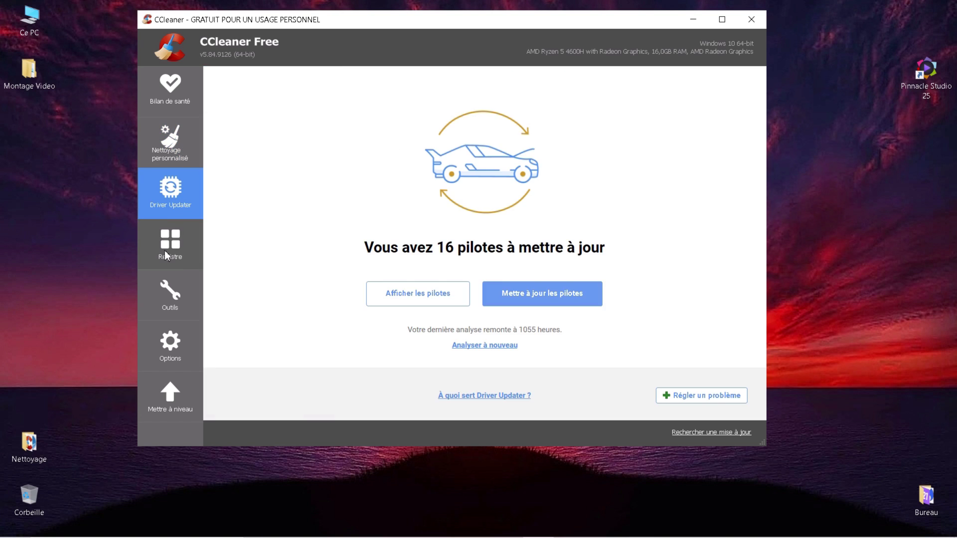
click(165, 250)
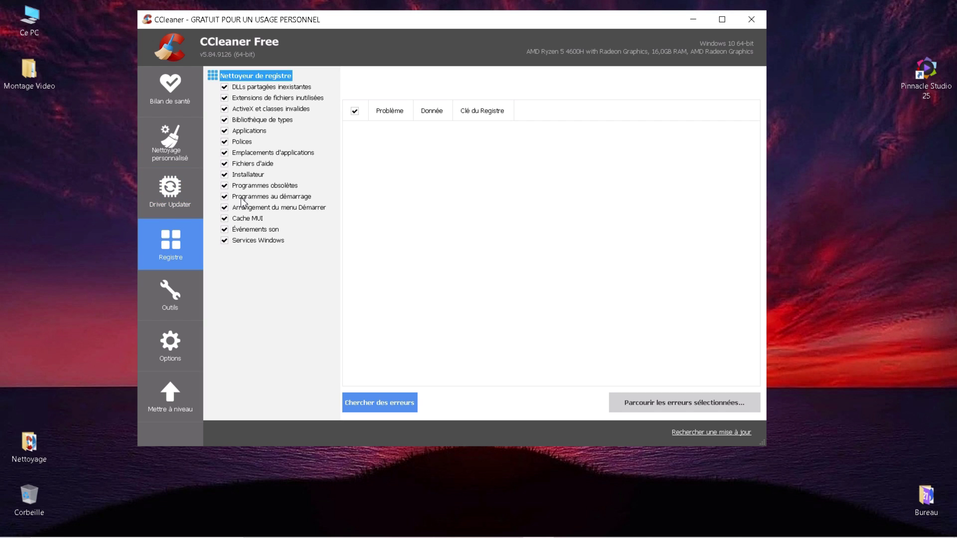
click(368, 400)
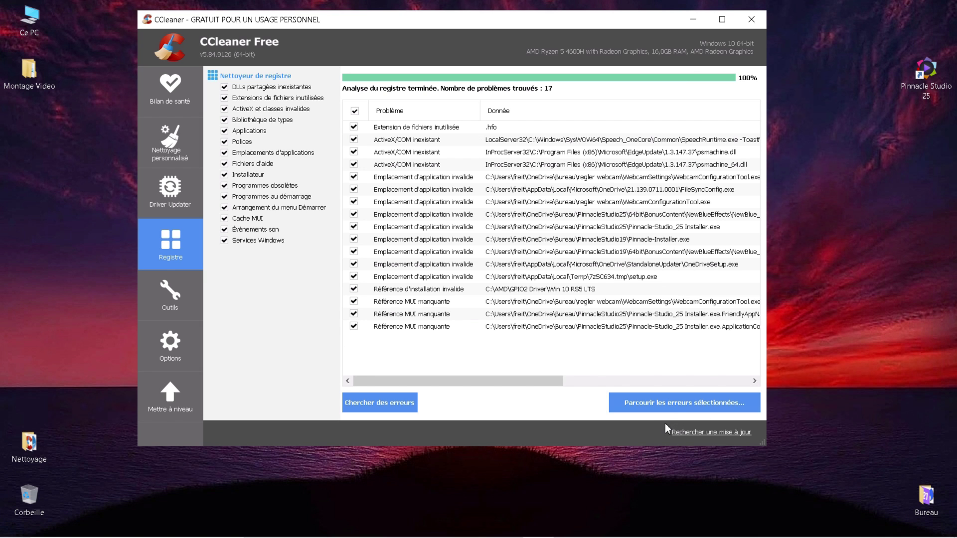
click(688, 403)
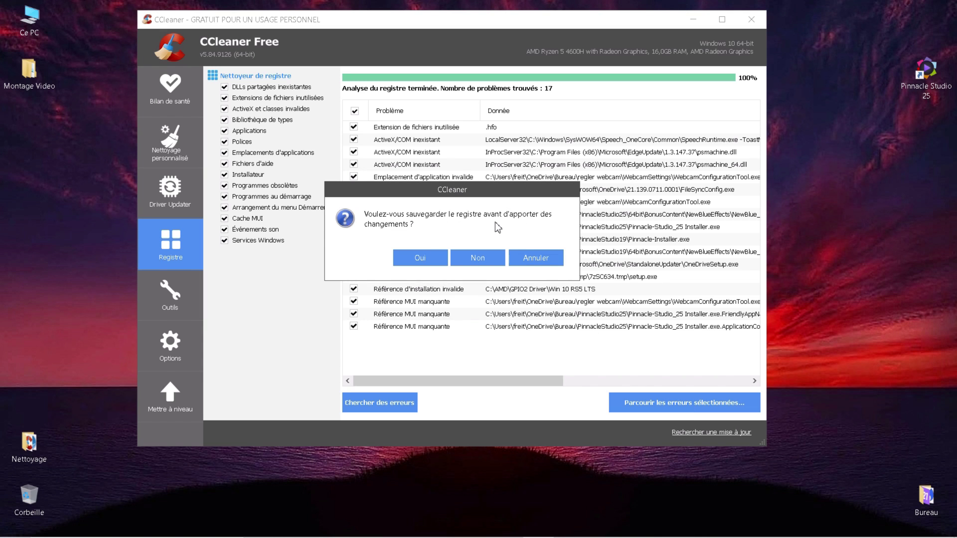
click(492, 256)
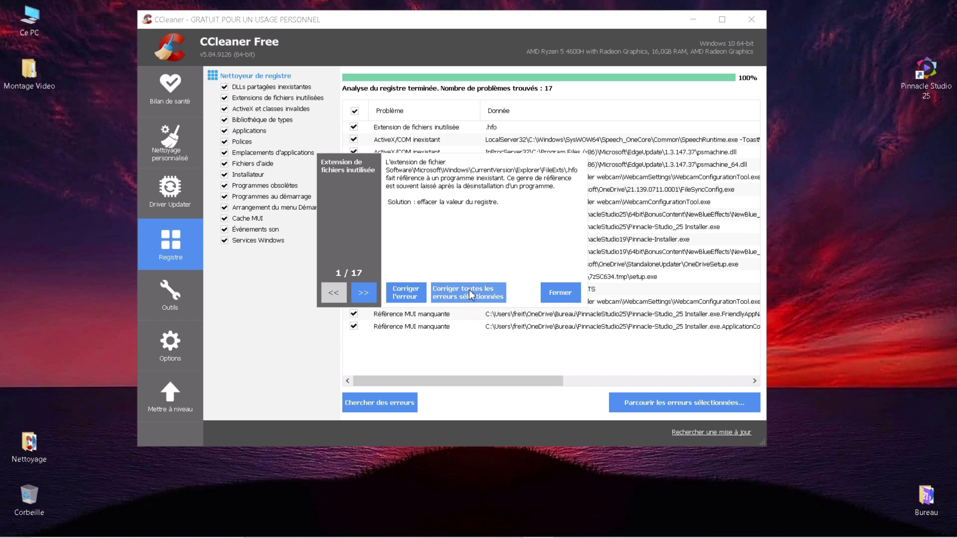
click(503, 293)
click(554, 292)
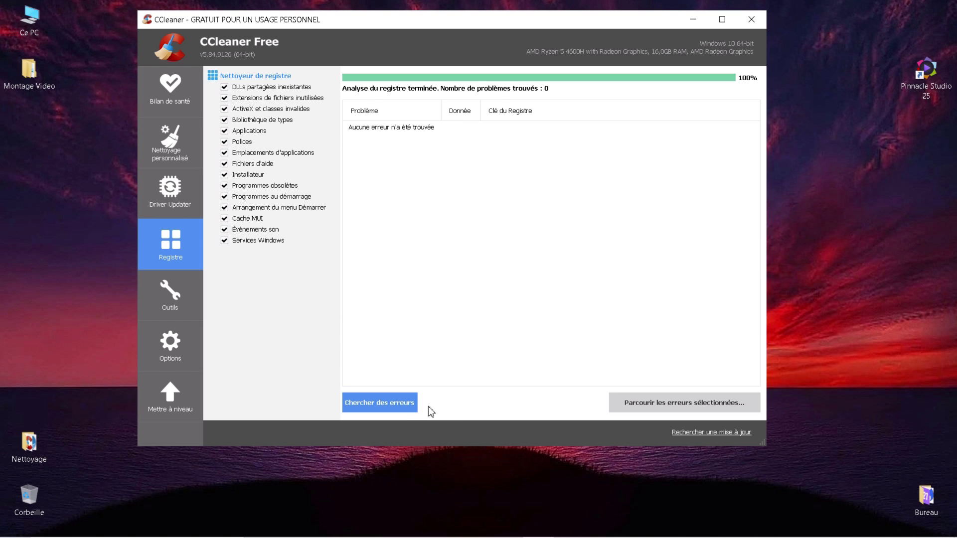
- Rescan the registry, correct the remaining ActiveX/COM error without a backup, and close CCleaner
click(399, 405)
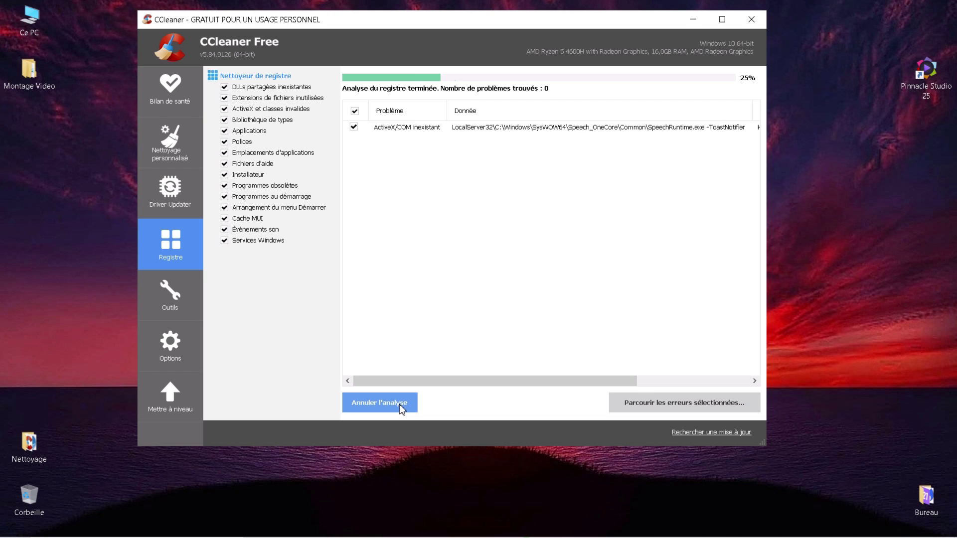
click(665, 407)
click(478, 256)
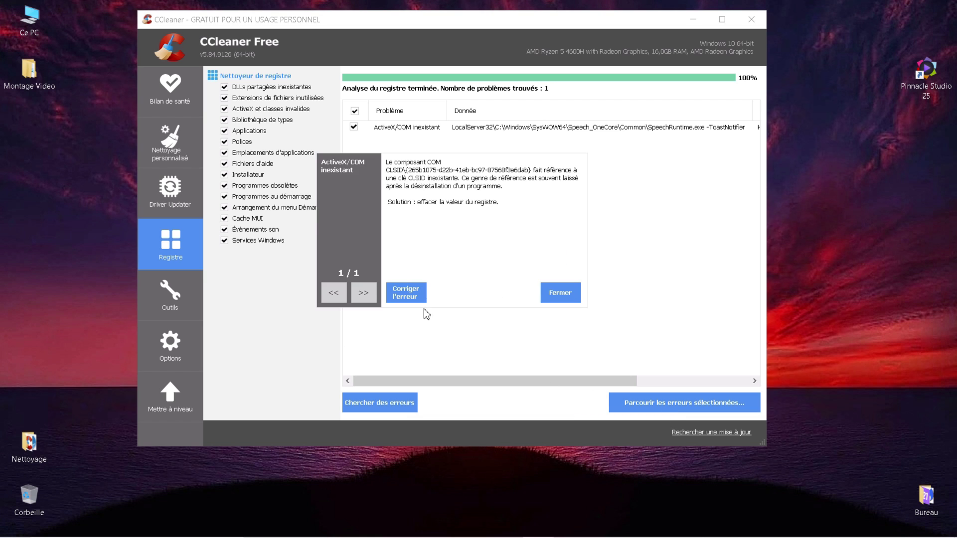
click(405, 293)
click(552, 294)
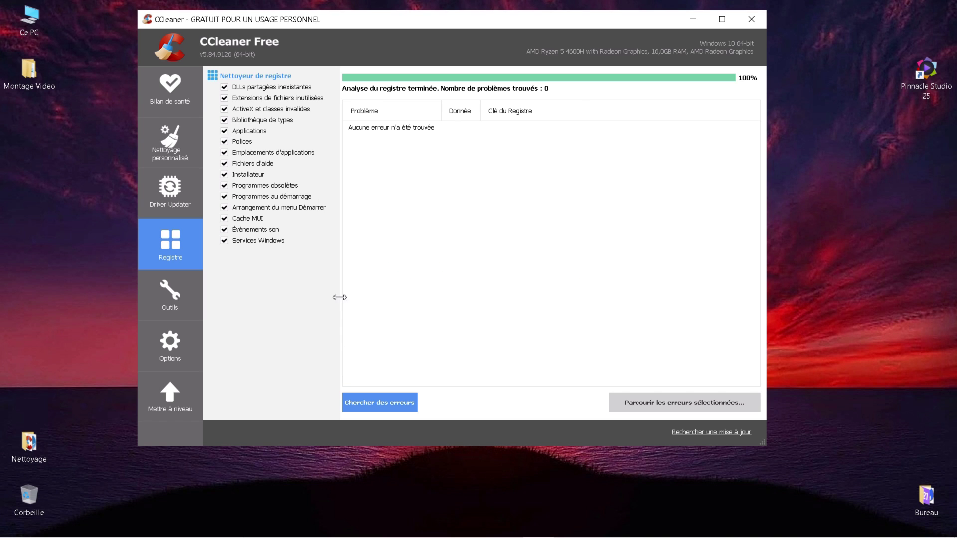
click(747, 25)
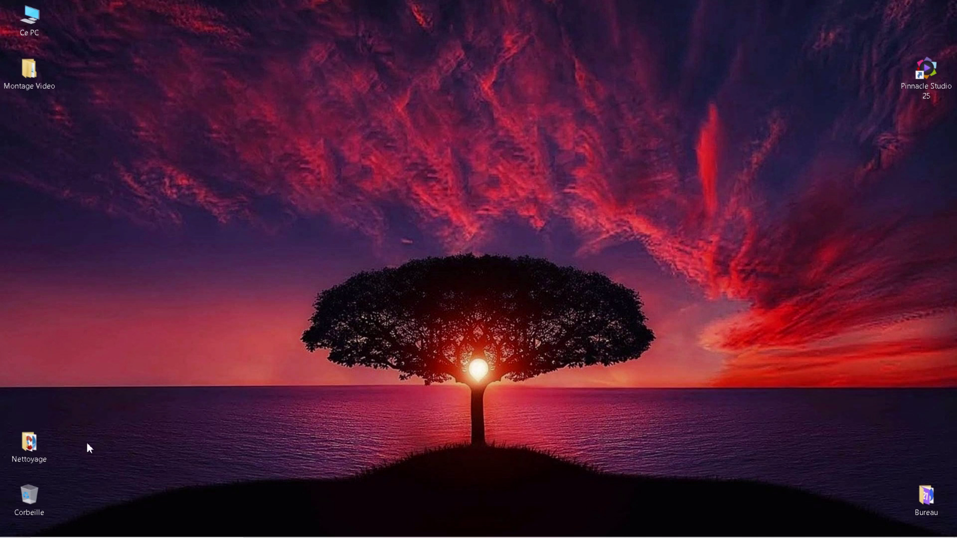
- Run Glary Utilities 5 as administrator from the Nettoyage folder on the desktop
double_click(22, 459)
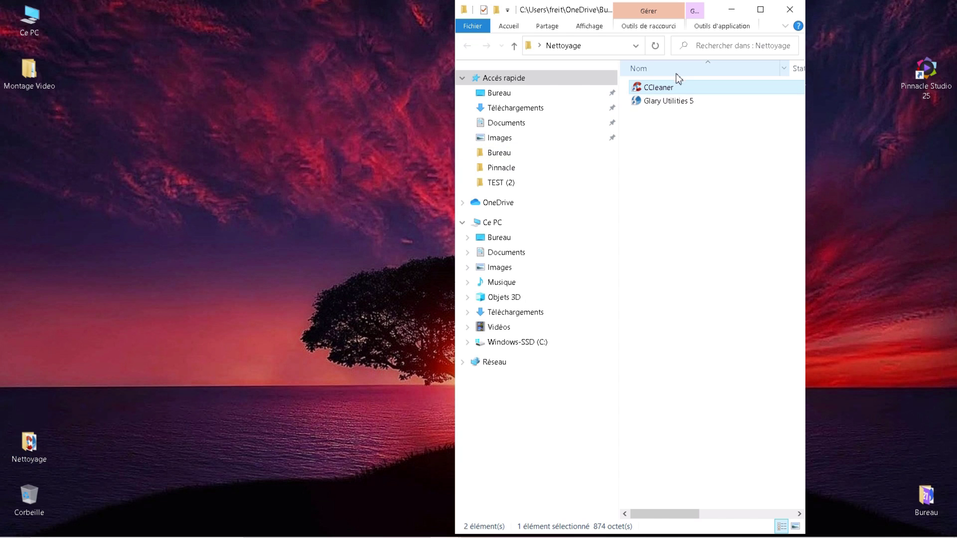
click(663, 103)
right_click(663, 103)
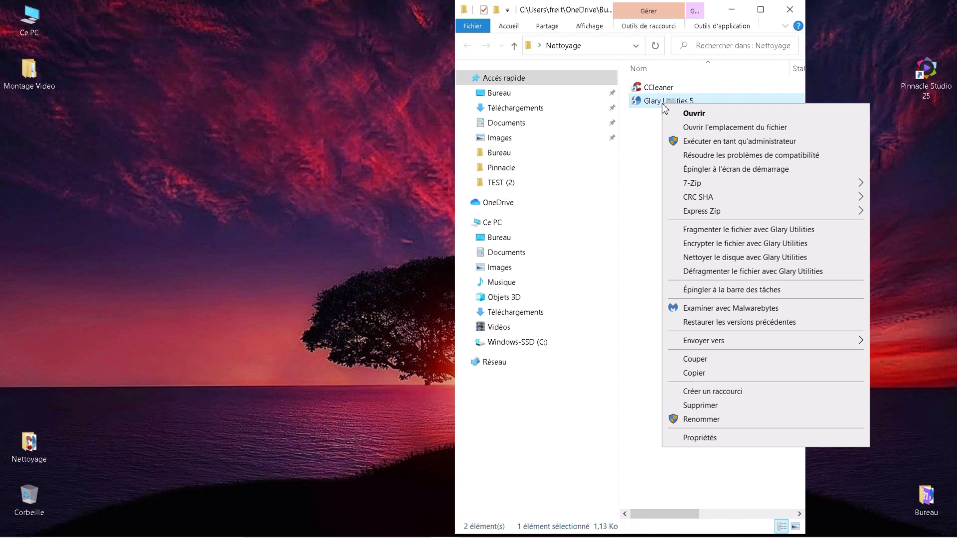
click(694, 144)
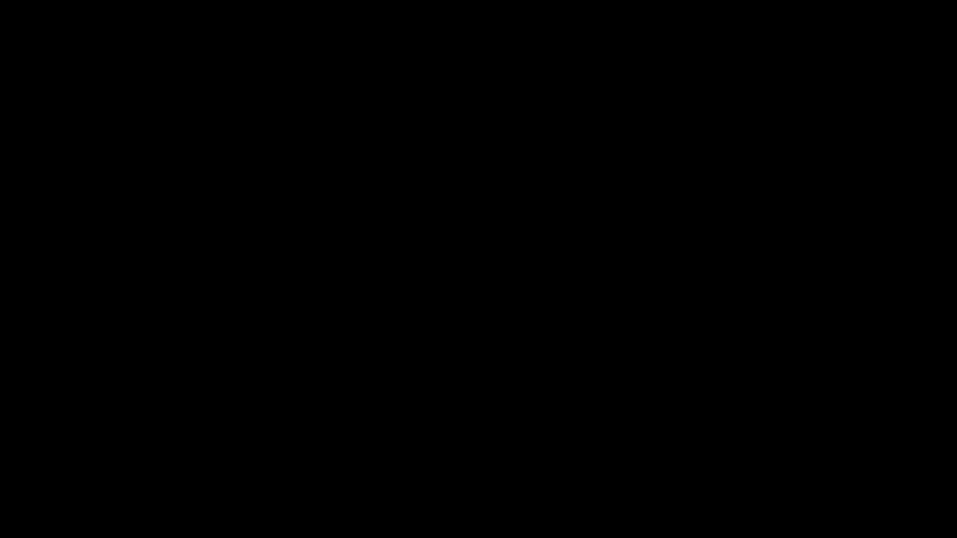
click(407, 352)
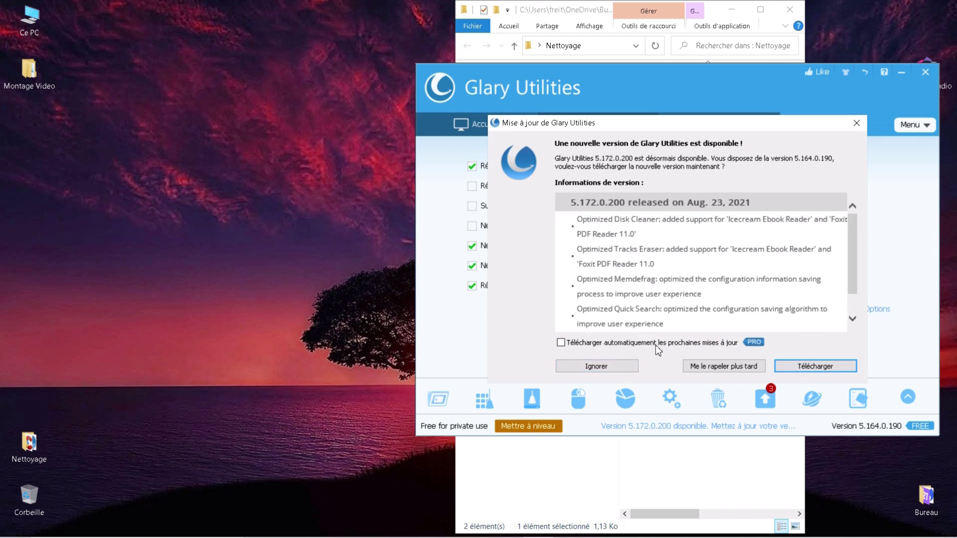
- Close the Glarysoft web page and ignore the offered Glary Utilities update
click(688, 205)
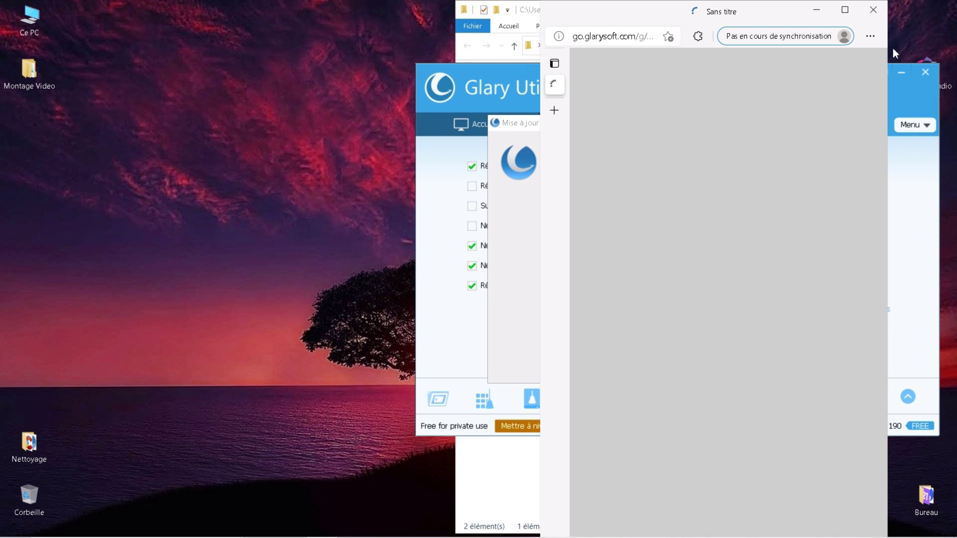
click(880, 11)
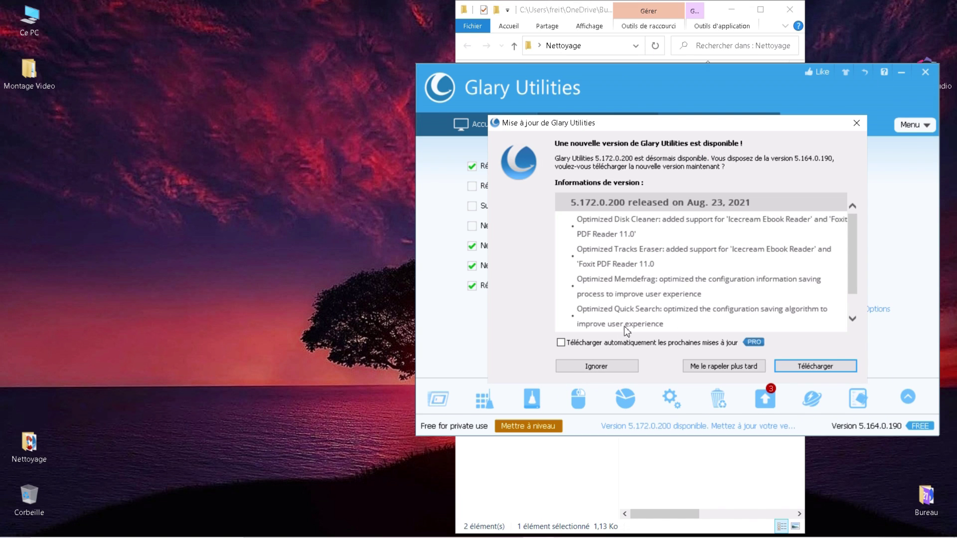
click(604, 365)
- Run two passes of Maintenance 1-Clic analysis and repair with the preselected registry, traces, temporary files and startup checks
click(673, 340)
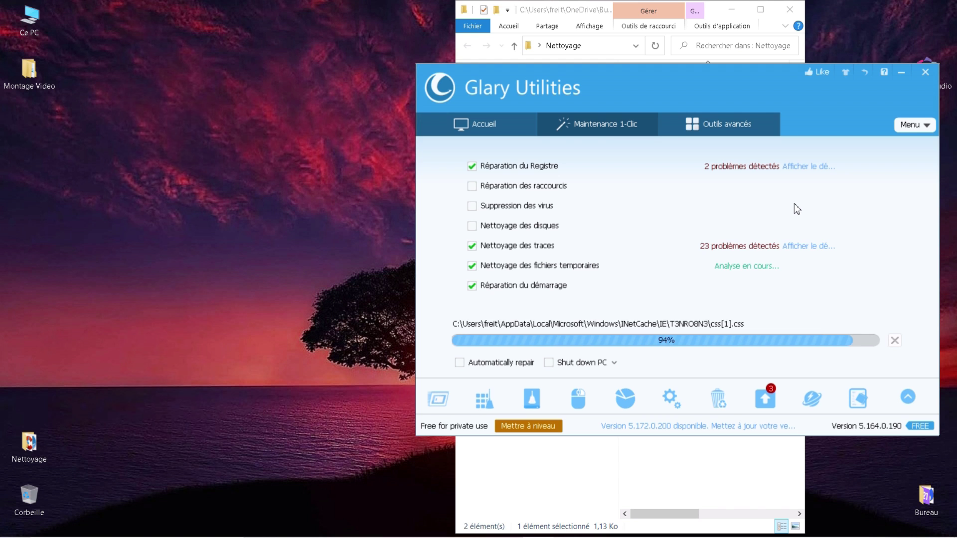
click(702, 342)
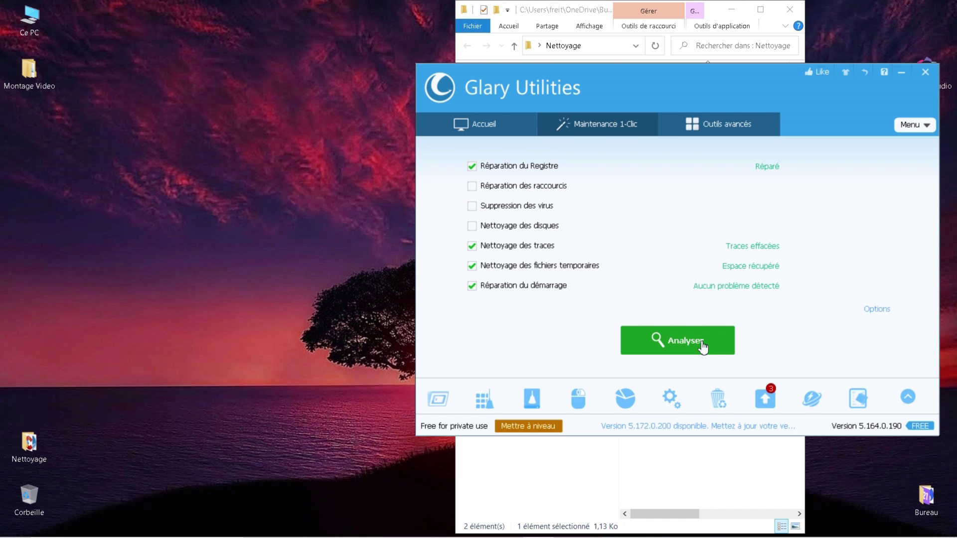
click(702, 343)
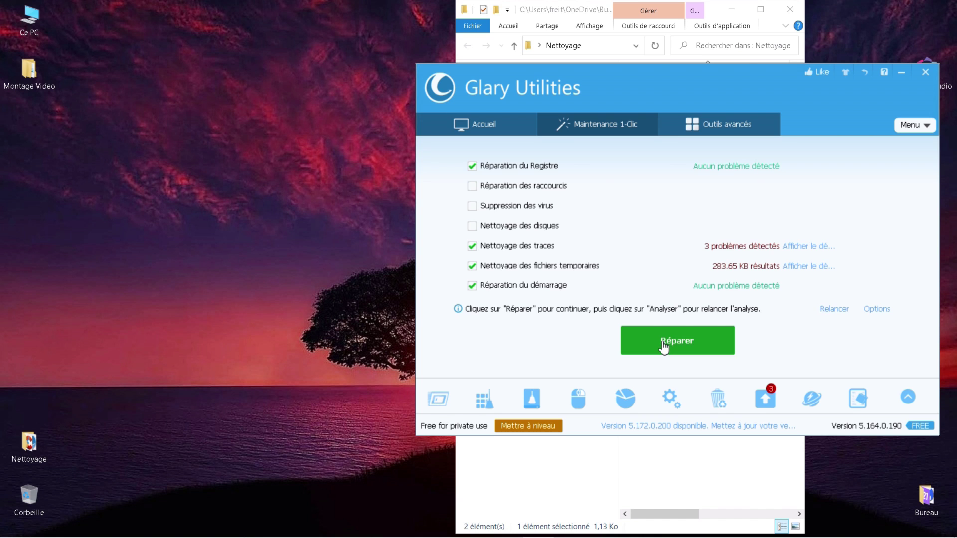
click(662, 342)
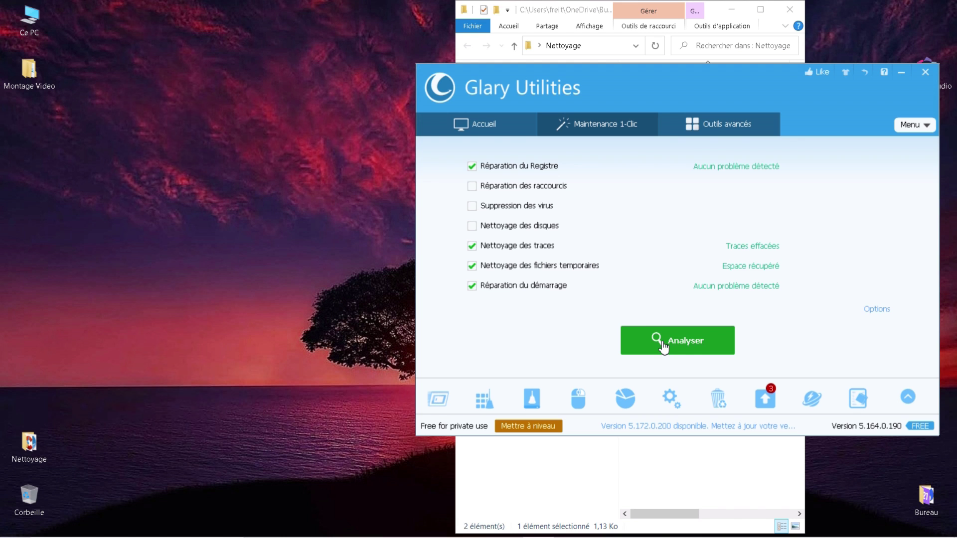